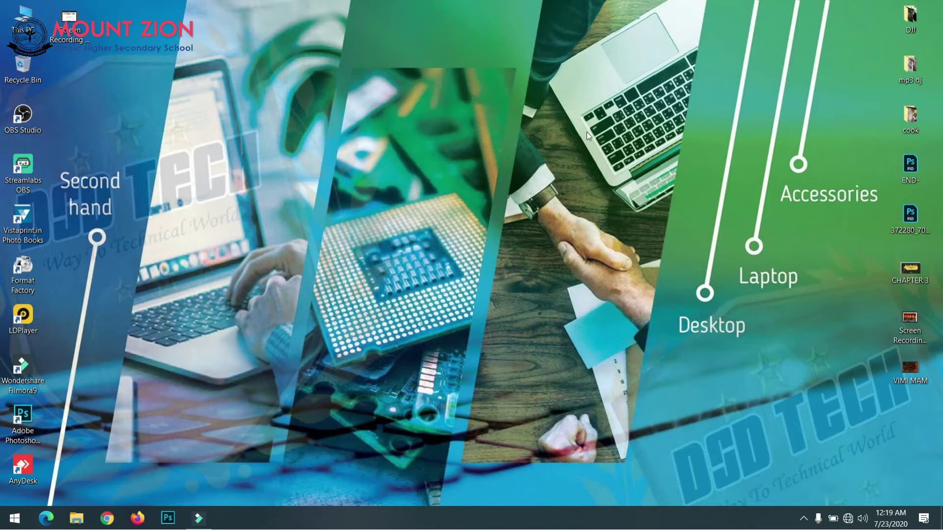
Step: Refresh the Windows desktop several times in a row
{"action": "right_click", "coordinate": [406, 146]}
{"action": "left_click", "coordinate": [423, 183]}
{"action": "right_click", "coordinate": [367, 134]}
{"action": "left_click", "coordinate": [395, 171]}
{"action": "right_click", "coordinate": [131, 36]}
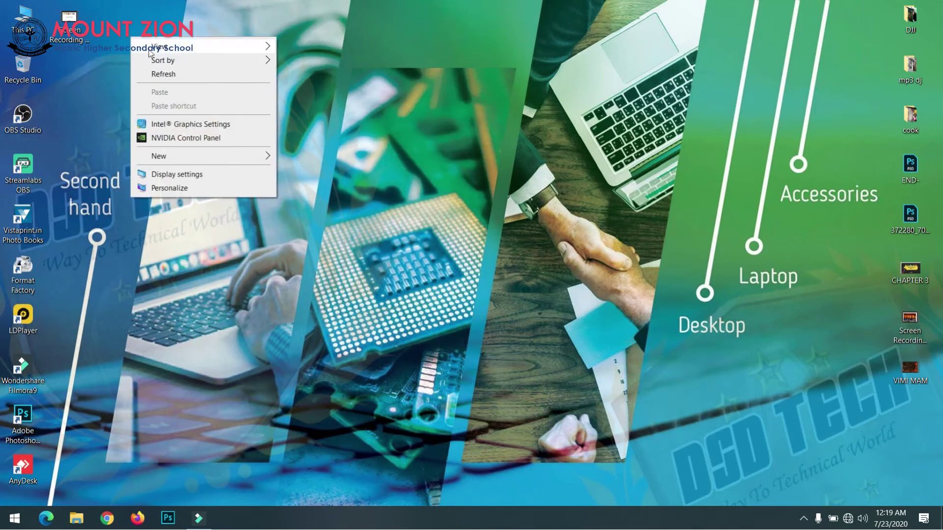
{"action": "left_click", "coordinate": [175, 78]}
{"action": "right_click", "coordinate": [175, 75]}
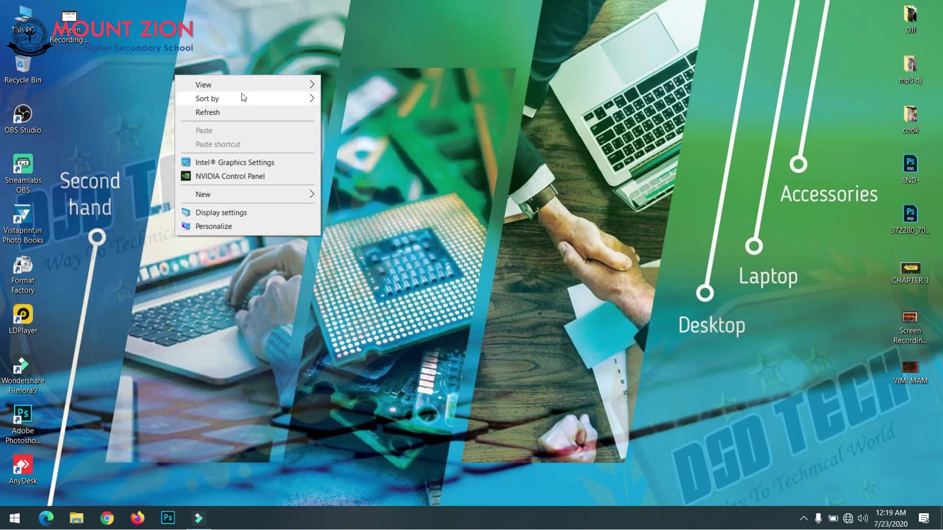
{"action": "left_click", "coordinate": [234, 114]}
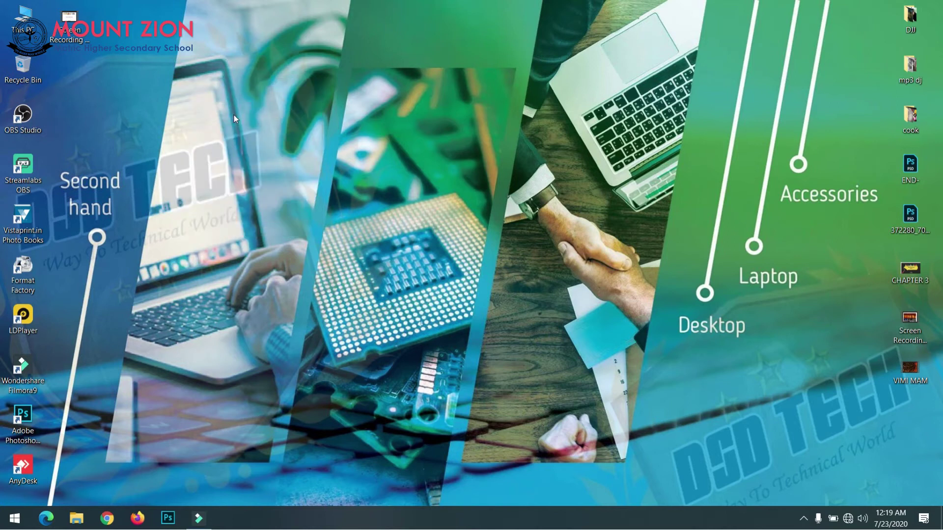
Step: Open the GAME folder on New Volume (E:) from This PC, and return to the drive's root
{"action": "double_click", "coordinate": [25, 25]}
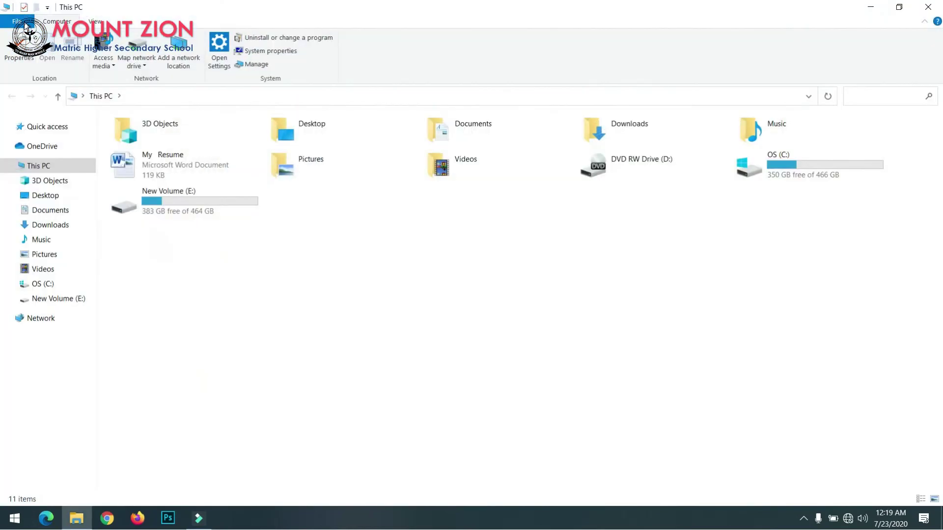
{"action": "double_click", "coordinate": [192, 201]}
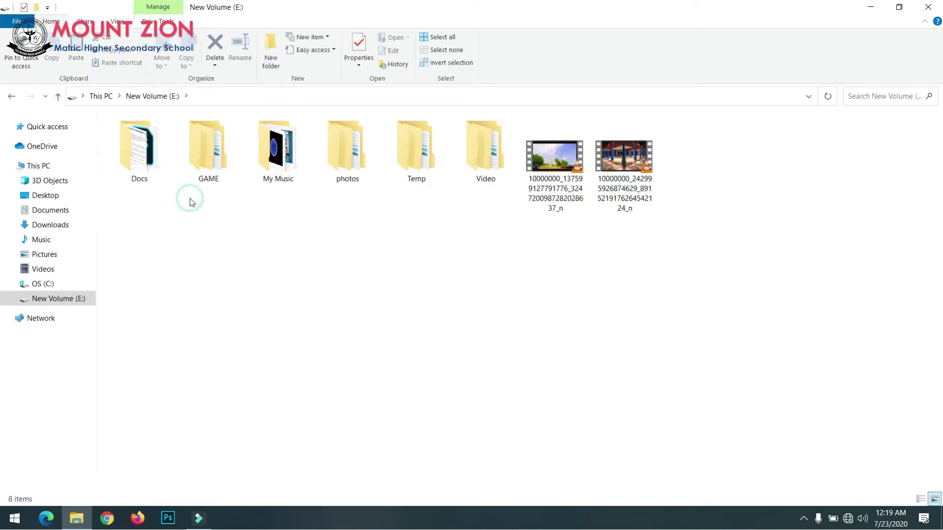
{"action": "double_click", "coordinate": [196, 153]}
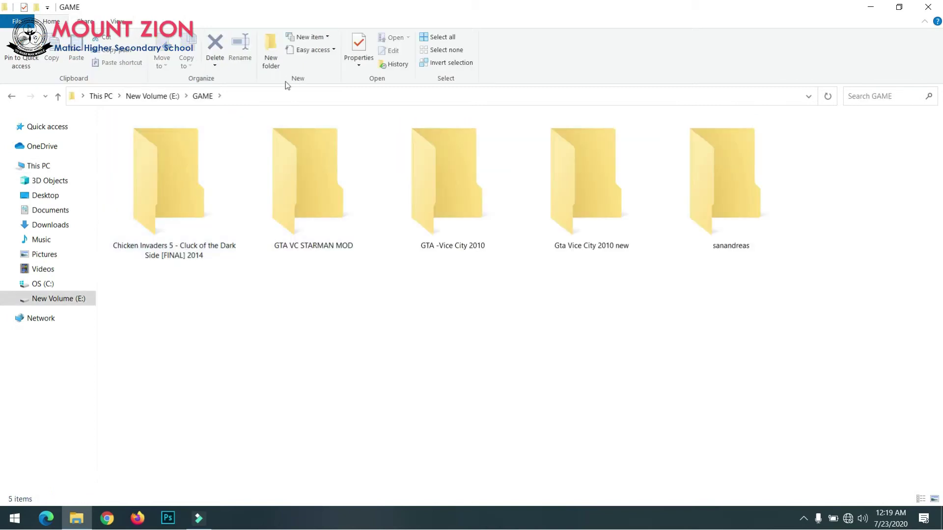
{"action": "left_click", "coordinate": [152, 96]}
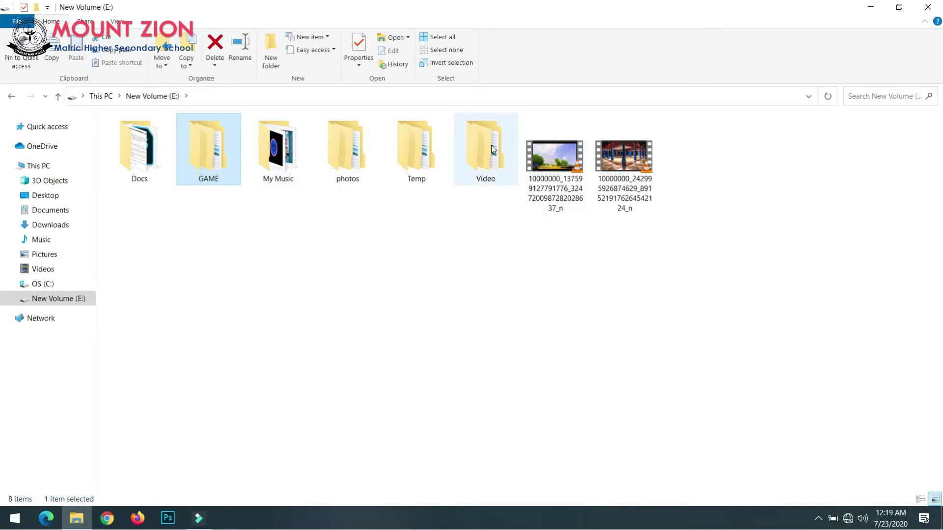
Step: Practise selecting folders and the two video files on New Volume (E:), individually and as groups
{"action": "left_click_drag", "start_coordinate": [398, 153], "coordinate": [419, 165]}
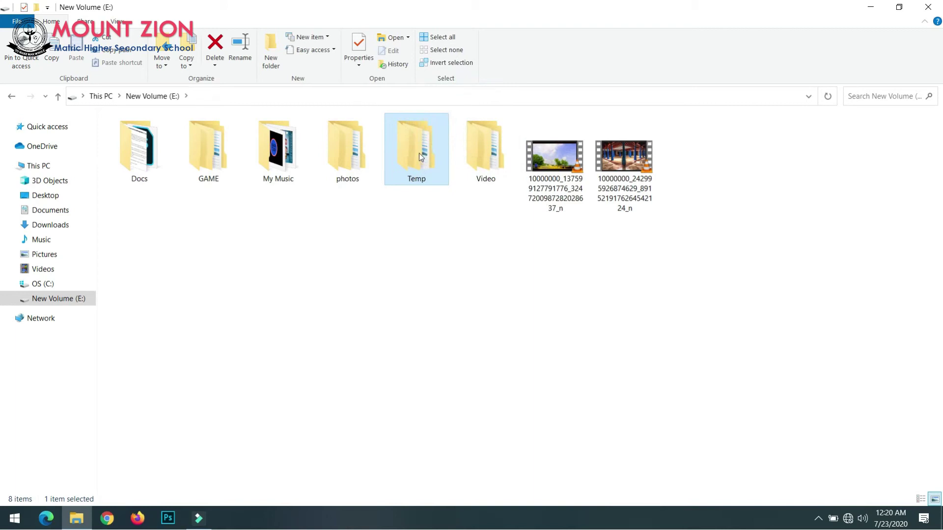
{"action": "left_click_drag", "start_coordinate": [624, 169], "coordinate": [582, 173]}
{"action": "left_click", "coordinate": [467, 273]}
{"action": "left_click_drag", "start_coordinate": [148, 148], "coordinate": [202, 163]}
{"action": "left_click_drag", "start_coordinate": [733, 150], "coordinate": [561, 147]}
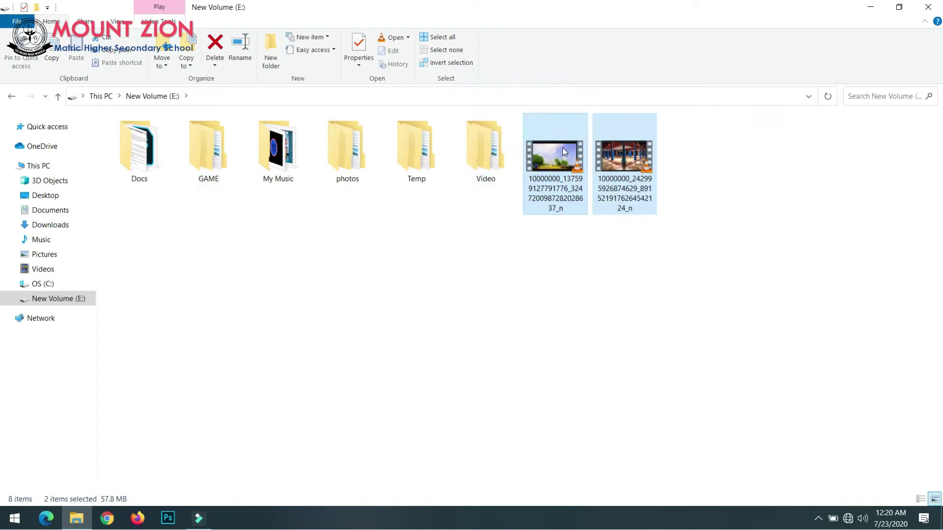
{"action": "left_click", "coordinate": [712, 173]}
{"action": "left_click_drag", "start_coordinate": [623, 155], "coordinate": [509, 141]}
{"action": "left_click_drag", "start_coordinate": [729, 146], "coordinate": [193, 224]}
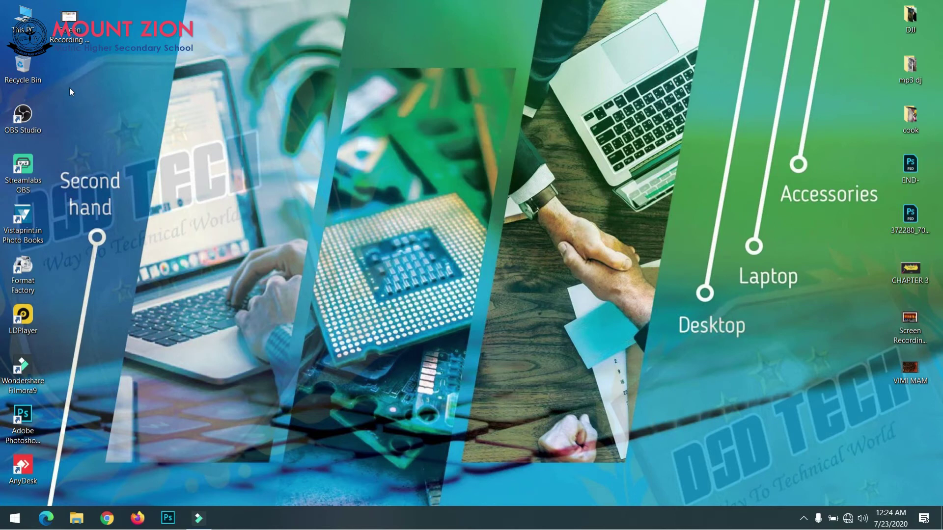
Step: Open the desktop's display settings and look through the brightness, scale, resolution and multiple-display options
{"action": "right_click", "coordinate": [331, 22]}
{"action": "right_click", "coordinate": [316, 49]}
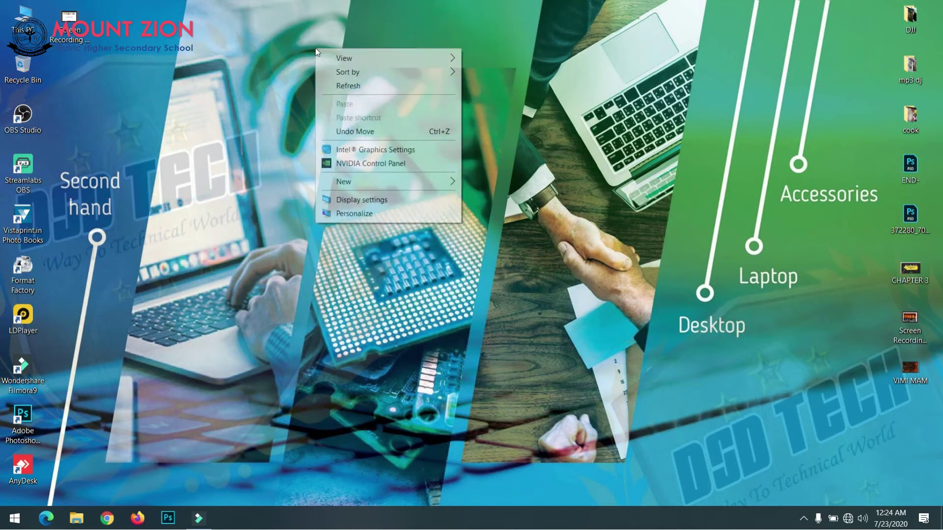
{"action": "left_click", "coordinate": [372, 200]}
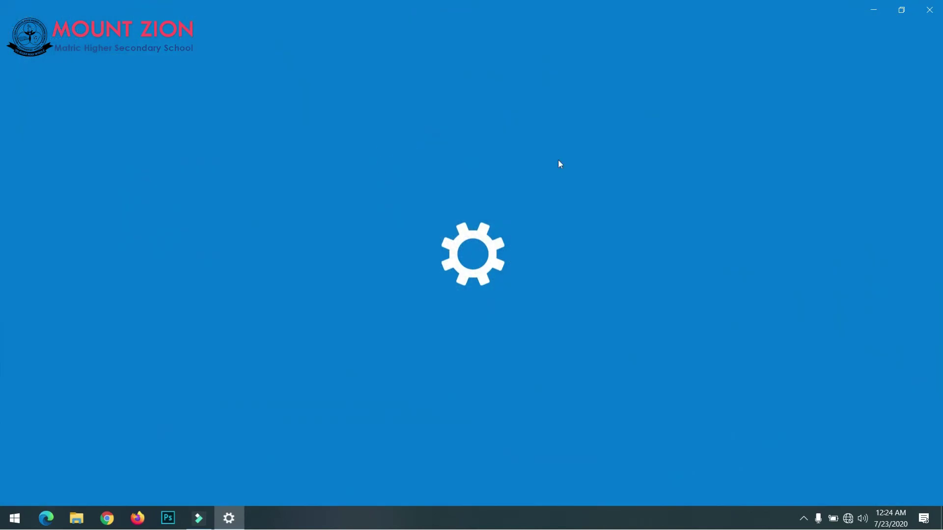
{"action": "scroll", "coordinate": [480, 199], "scroll_direction": "down", "scroll_amount": 5}
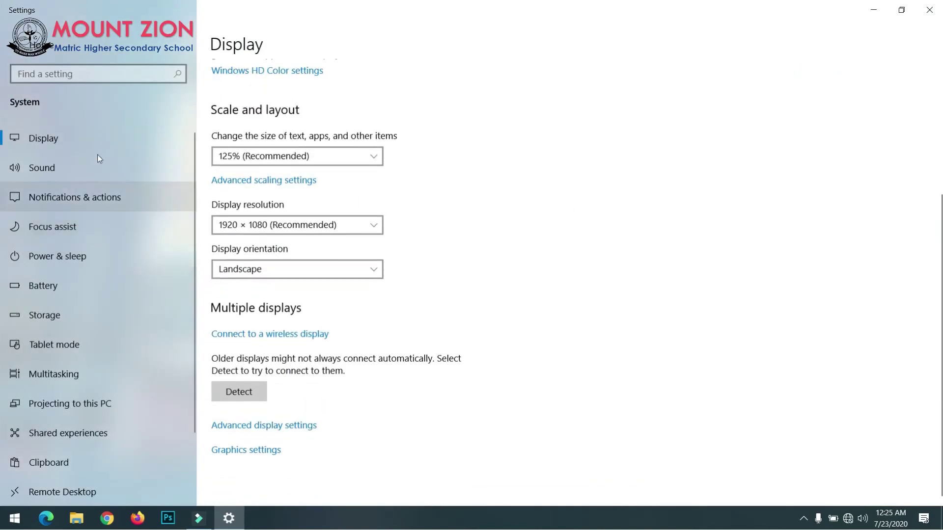
{"action": "scroll", "coordinate": [269, 295], "scroll_direction": "up", "scroll_amount": 4}
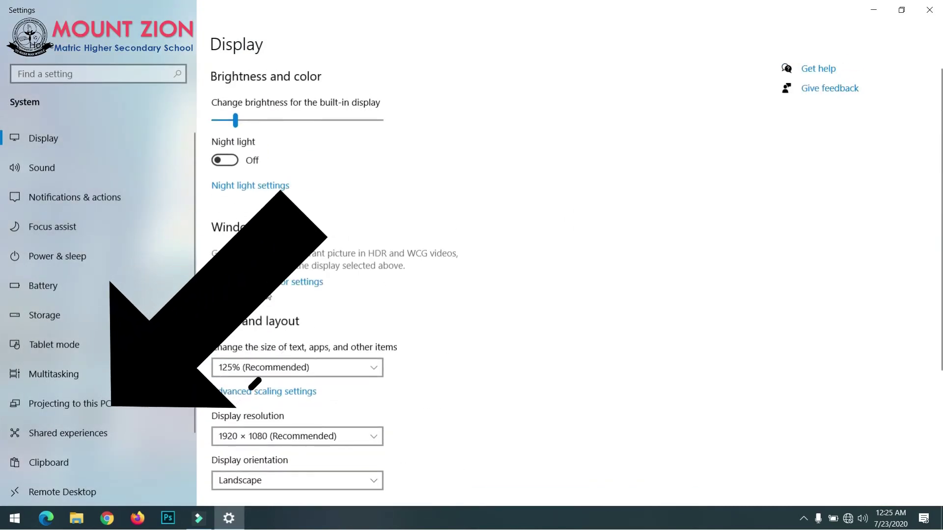
{"action": "scroll", "coordinate": [297, 270], "scroll_direction": "down", "scroll_amount": 4}
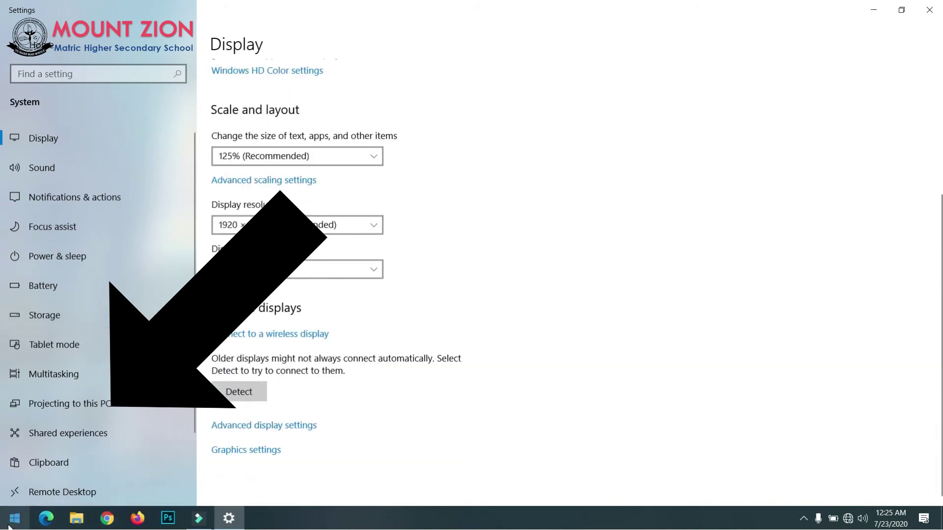
Step: View the Start menu, close Settings, and look at the quick actions in the action center
{"action": "left_click", "coordinate": [10, 527]}
{"action": "left_click", "coordinate": [10, 527]}
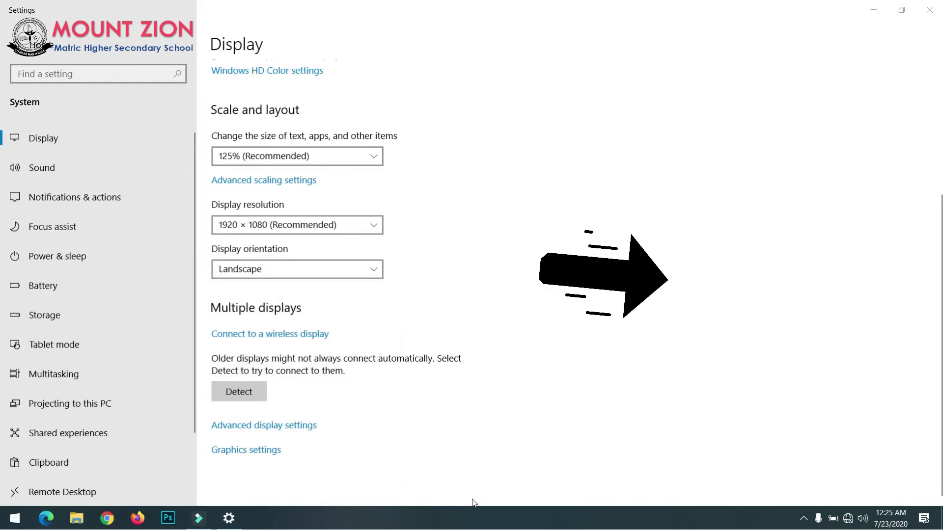
{"action": "left_click", "coordinate": [929, 10]}
{"action": "left_click", "coordinate": [924, 518]}
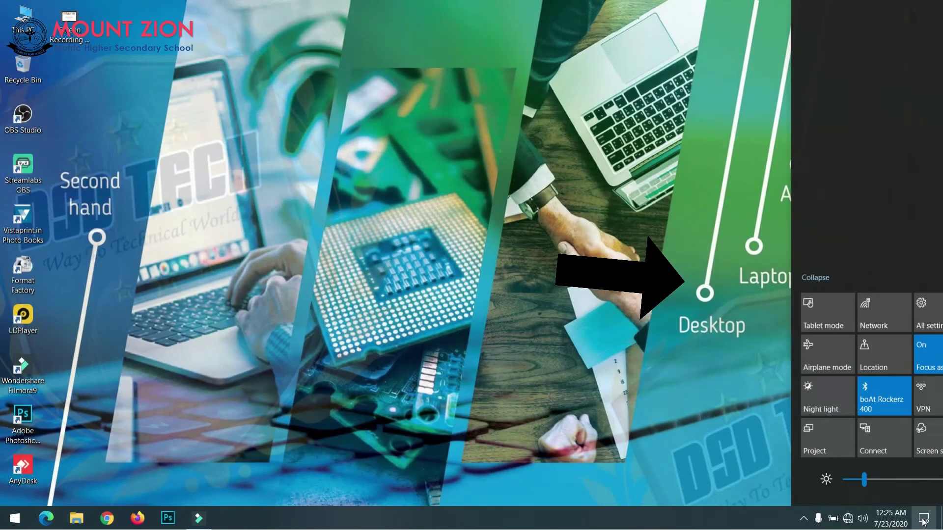
{"action": "left_click", "coordinate": [923, 520]}
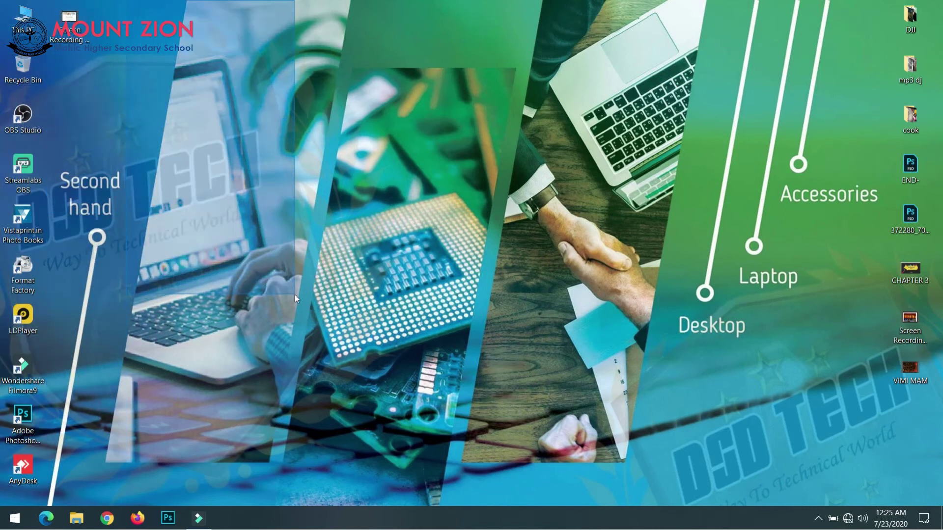
Step: Open This PC to view its folders and drives, select the Pictures folder, and close the window
{"action": "double_click", "coordinate": [24, 23]}
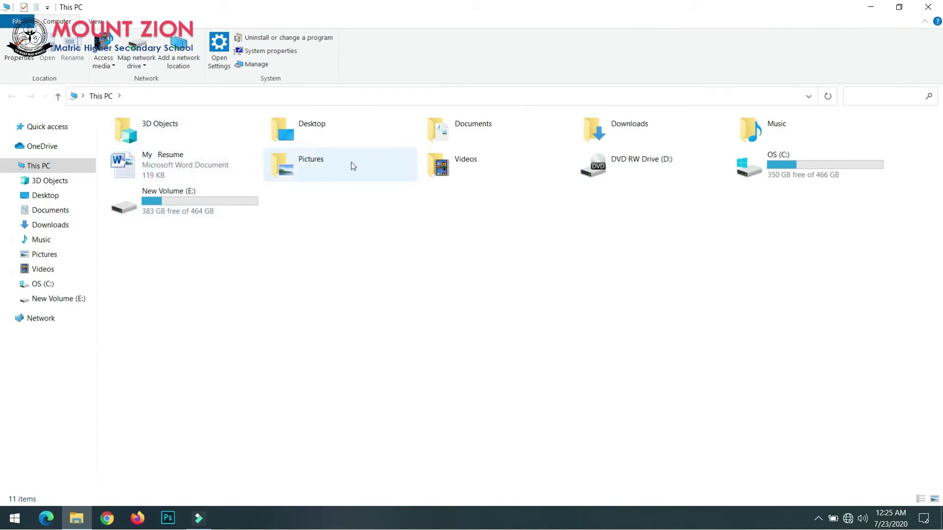
{"action": "left_click", "coordinate": [234, 169]}
{"action": "left_click", "coordinate": [305, 169]}
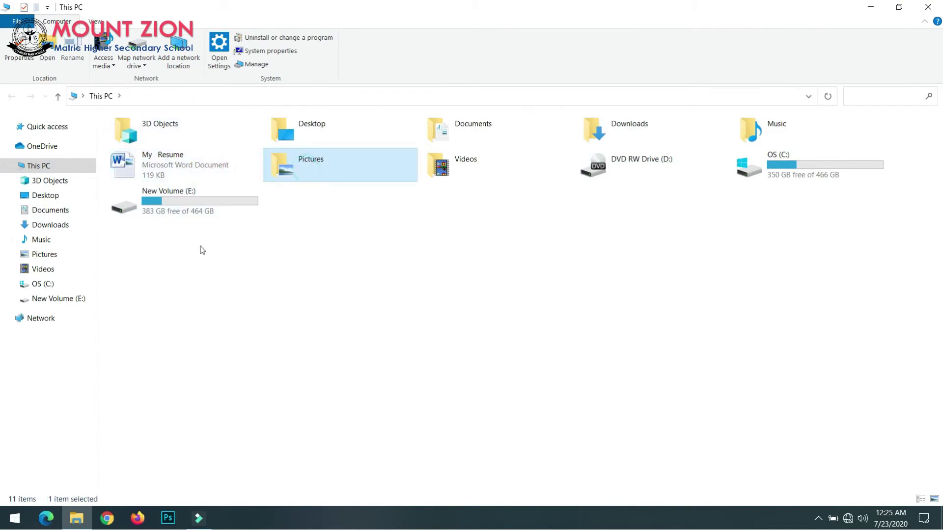
{"action": "left_click", "coordinate": [512, 261]}
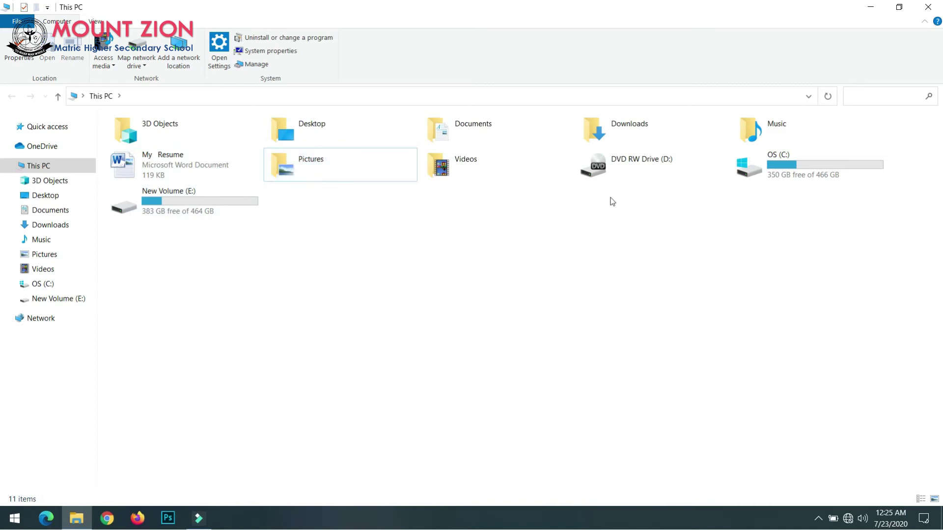
{"action": "left_click", "coordinate": [928, 4]}
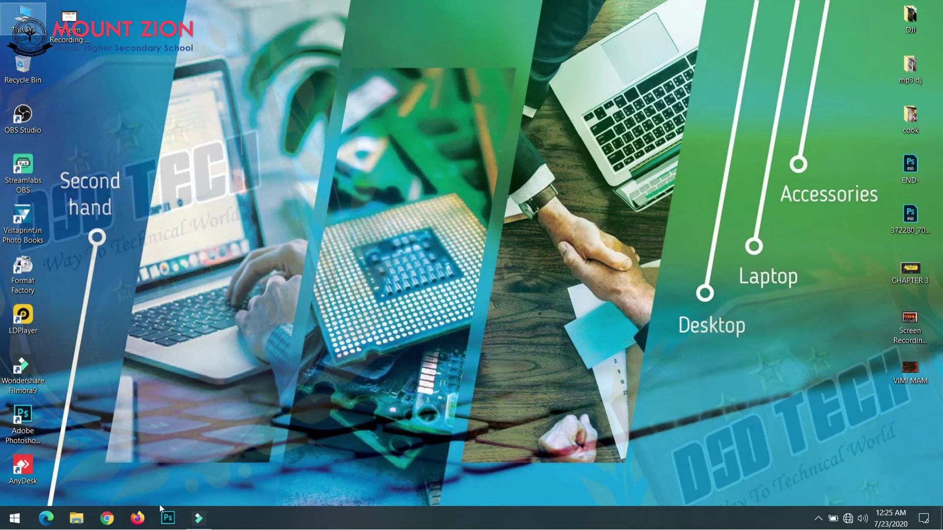
Step: Select the Recycle Bin, and magnify the desktop to 200% with Magnifier before closing it
{"action": "left_click", "coordinate": [23, 67]}
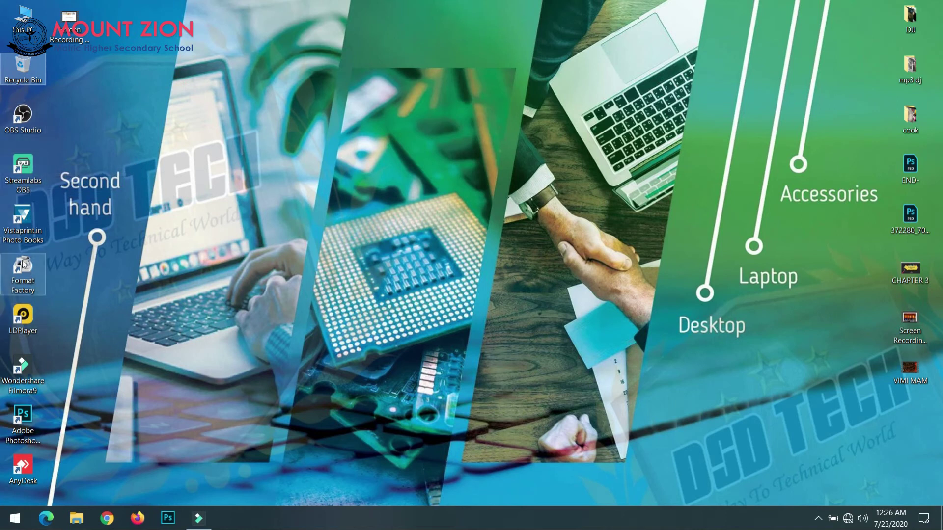
{"action": "key", "text": "super+plus"}
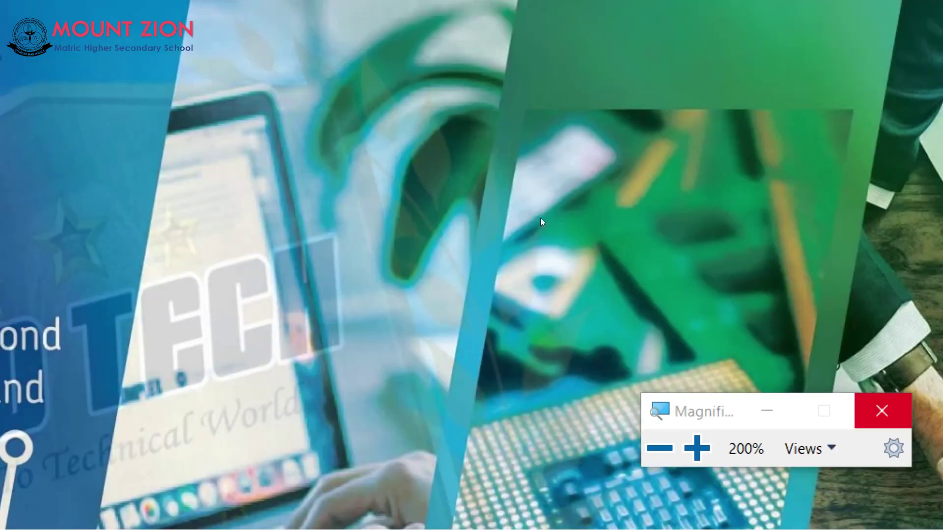
{"action": "left_click", "coordinate": [882, 411]}
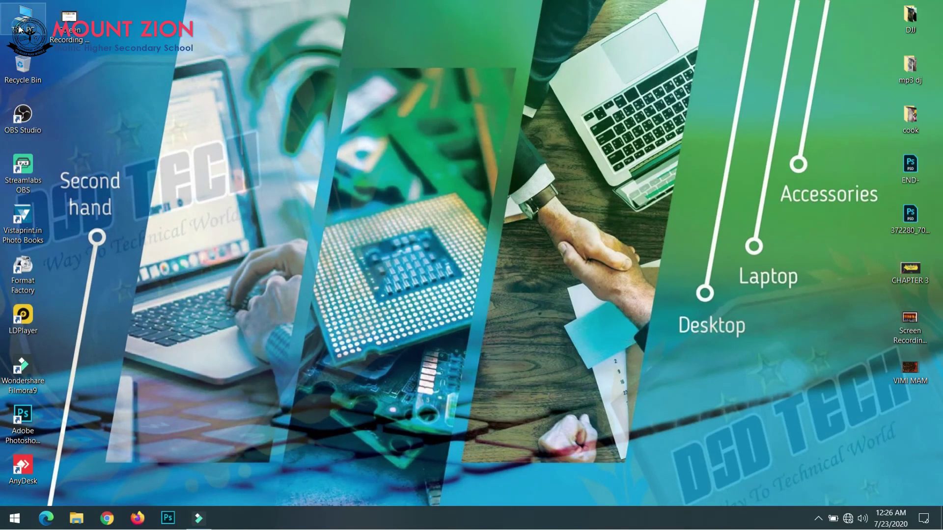
Step: Open the Network location from This PC and dismiss the network discovery message
{"action": "double_click", "coordinate": [20, 30]}
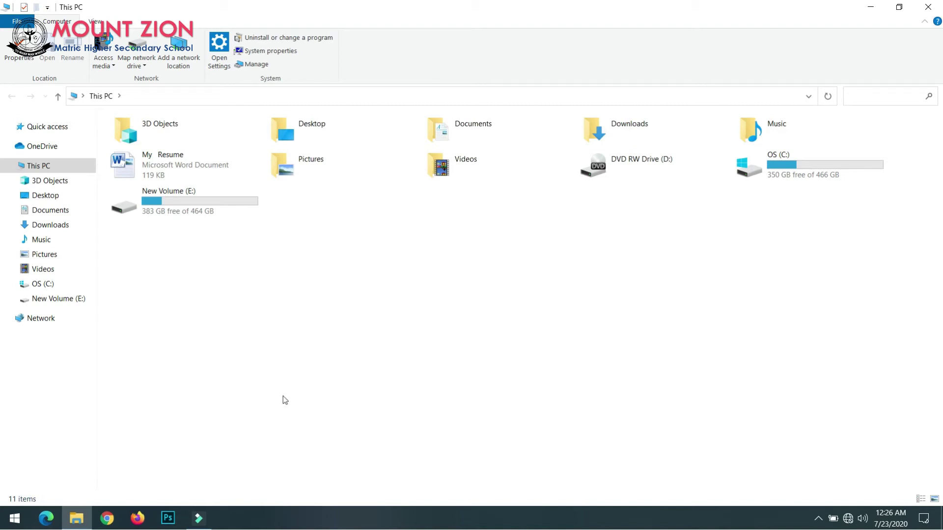
{"action": "left_click", "coordinate": [48, 321]}
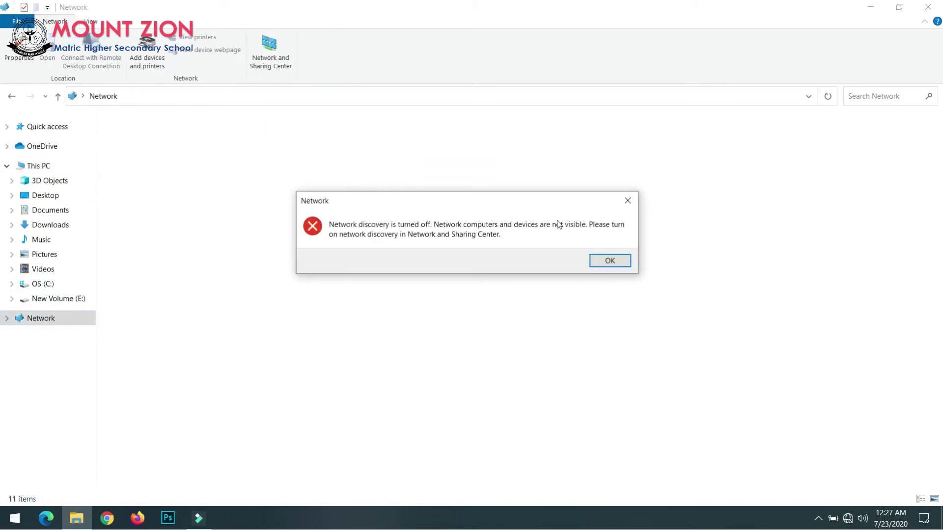
{"action": "left_click", "coordinate": [620, 260]}
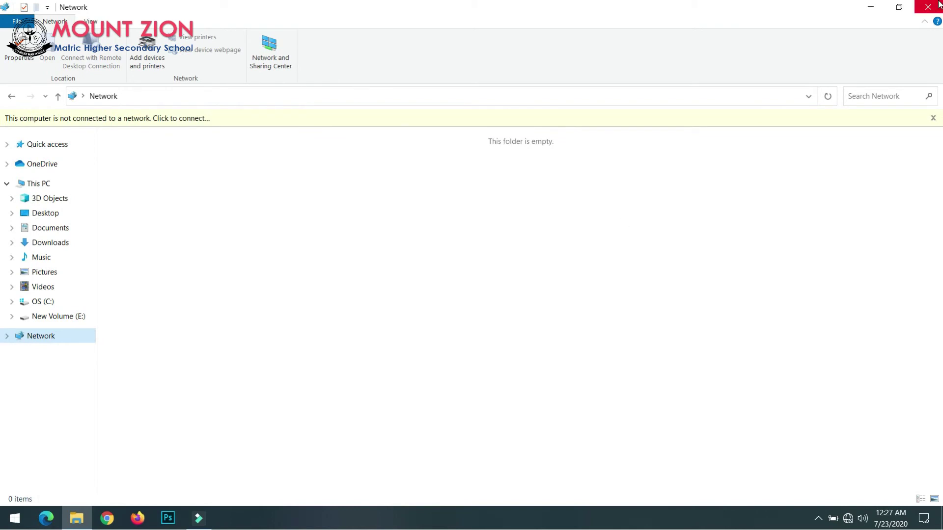
Step: View the contents of OS (C:), return to This PC, and dismiss the USB drive notification
{"action": "left_click", "coordinate": [38, 300]}
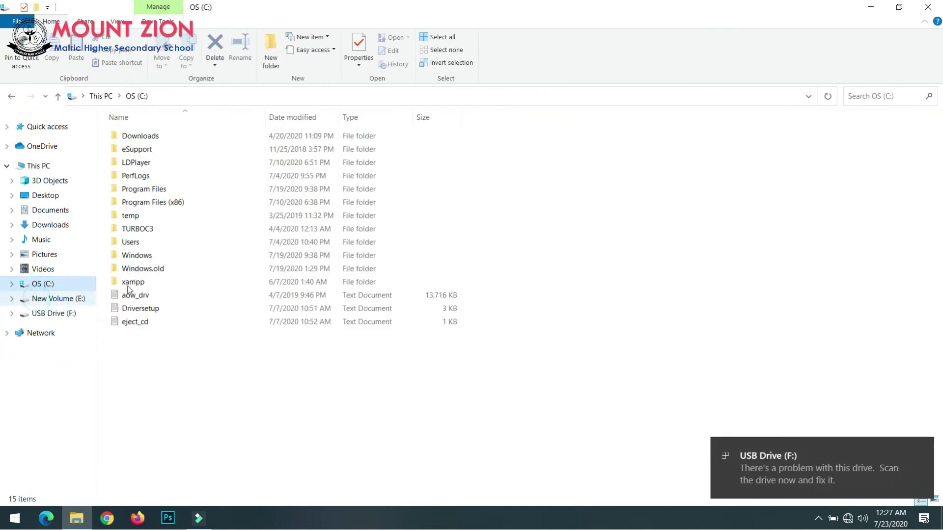
{"action": "left_click", "coordinate": [36, 164]}
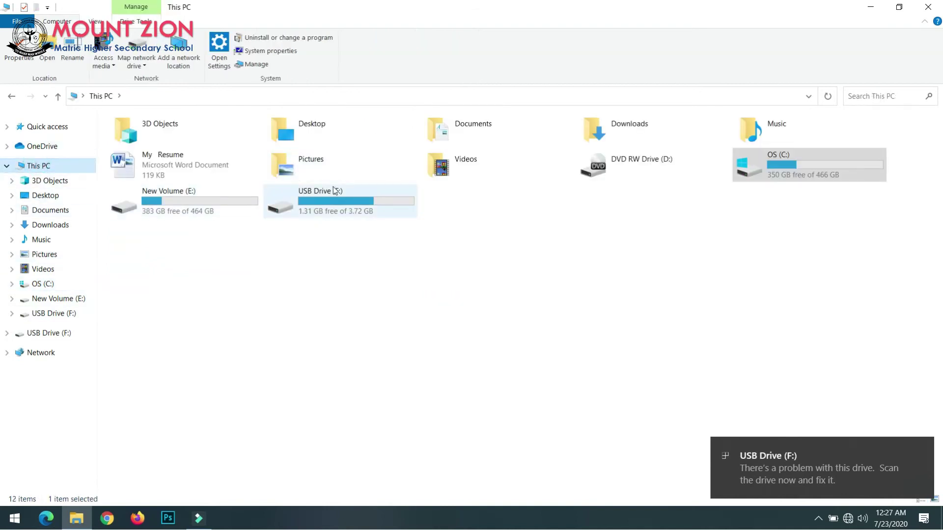
{"action": "left_click", "coordinate": [920, 446]}
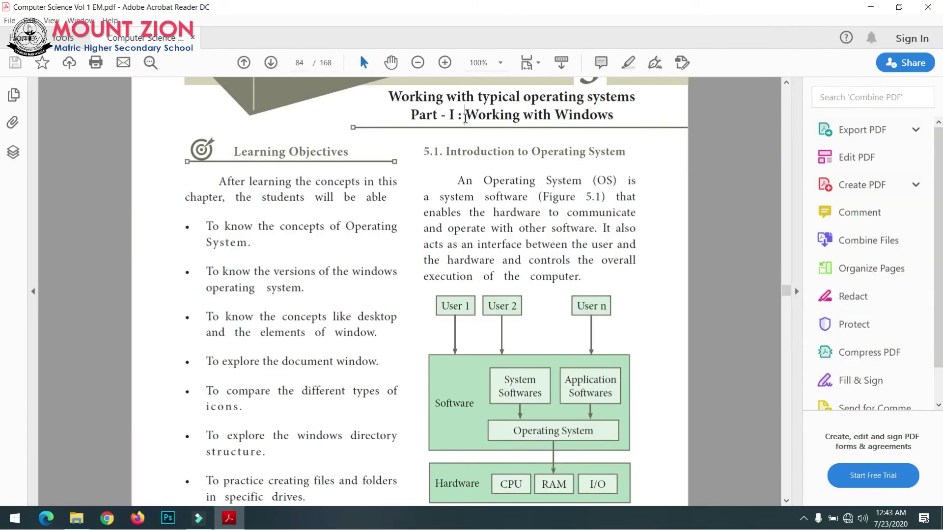
Step: In the Computer Science PDF, select the heading text "Working with Windows", clear the selection, and view Figure 5.1
{"action": "left_click_drag", "start_coordinate": [465, 116], "coordinate": [594, 110]}
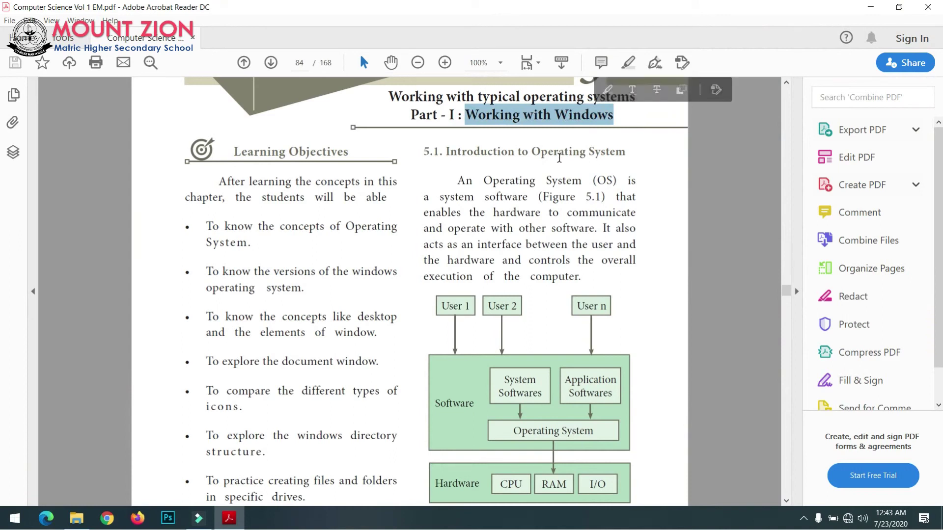
{"action": "left_click", "coordinate": [531, 276]}
{"action": "scroll", "coordinate": [534, 276], "scroll_direction": "down", "scroll_amount": 2}
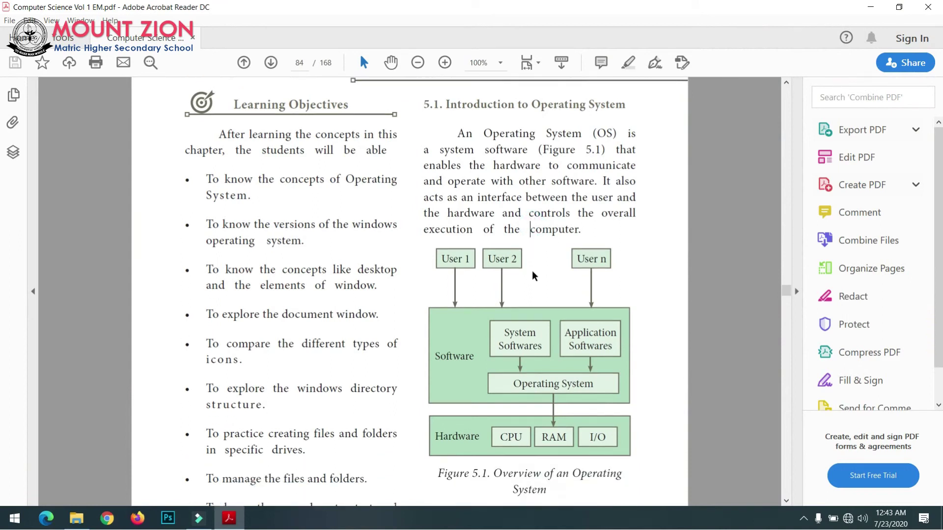